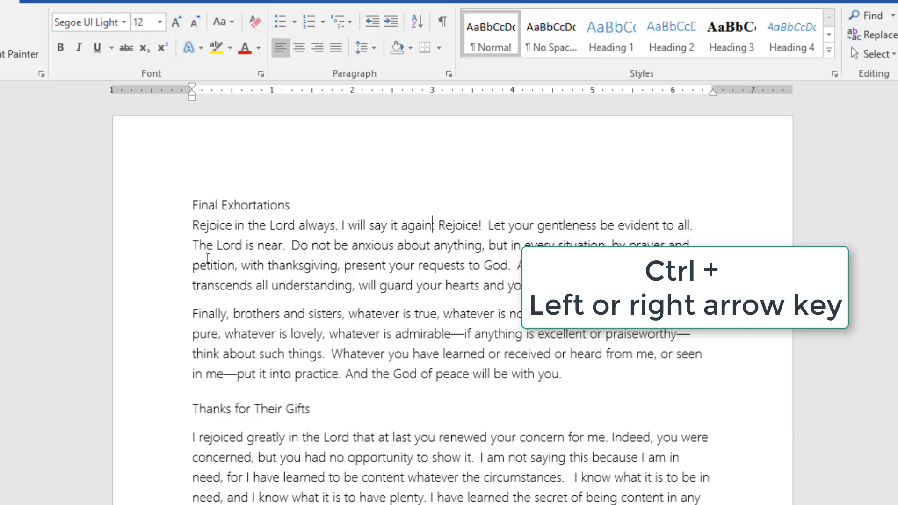
Step: Move the cursor back word by word to the start of the paragraph beginning "Rejoice in the Lord"
key("ctrl+Left")
key("ctrl+Left")
key("ctrl+Left")
key("ctrl+Left")
key("ctrl+Left")
key("ctrl+Left")
key("ctrl+Left")
key("ctrl+Left")
key("ctrl+Left")
key("ctrl+Left")
key("ctrl+Left")
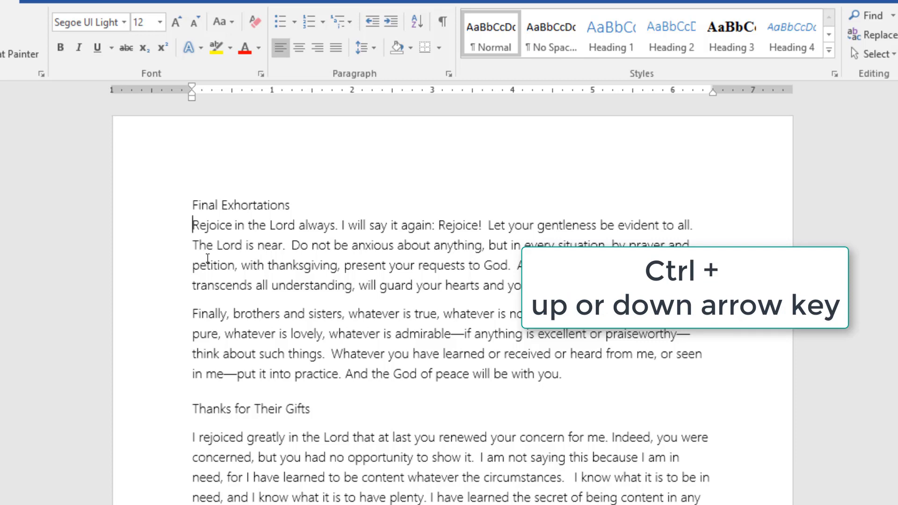
Step: Move the cursor down paragraph by paragraph to the closing line "To our God and Father"
key("ctrl+Down")
key("ctrl+Down")
key("ctrl+Down")
key("ctrl+Down")
key("ctrl+Down")
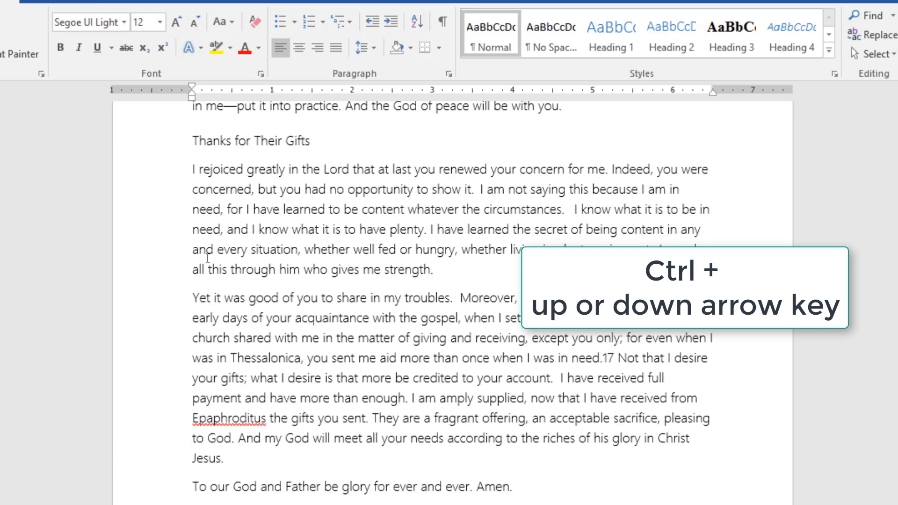
Step: Move the cursor back up paragraph by paragraph to the heading "Final Exhortations"
key("ctrl+Up")
key("ctrl+Up")
key("ctrl+Up")
key("ctrl+Up")
key("ctrl+Up")
key("ctrl+Up")
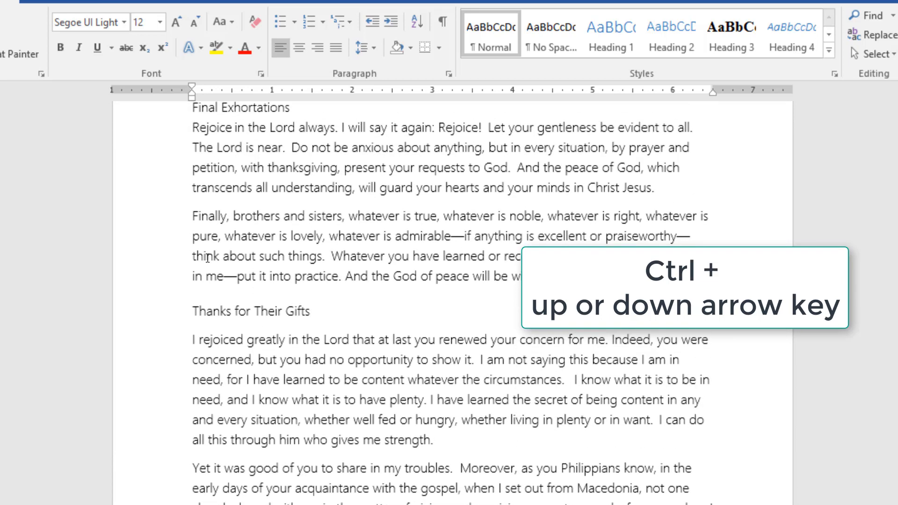
Step: Move the cursor down line by line to the last lines of the paragraph beginning "I rejoiced greatly"
key("Down")
key("Down")
key("Down")
key("Down")
key("Down")
key("Down")
key("Down")
key("Down")
key("Down")
key("Down")
key("Down")
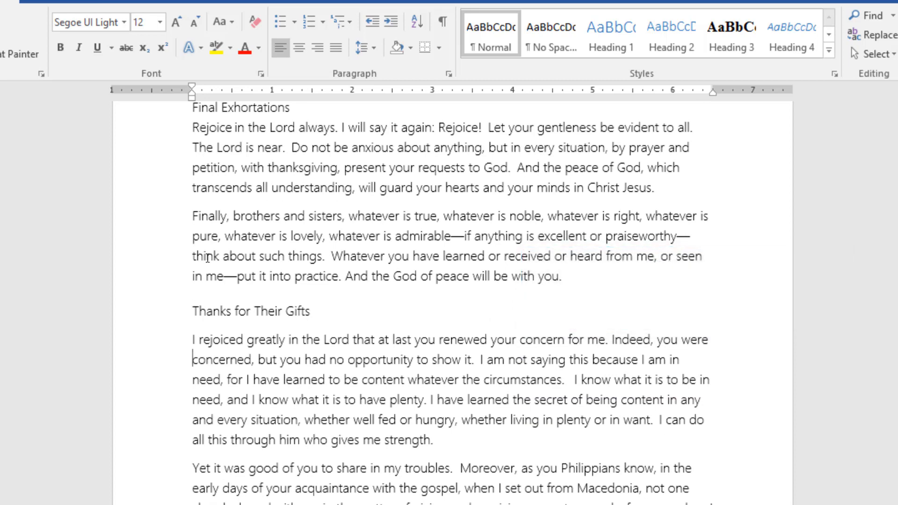
key("Down")
key("Down")
key("Down")
key("Down")
Step: Move the cursor back up line by line to the "Final Exhortations" heading
key("Up")
key("Up")
key("Up")
key("Up")
key("Up")
key("Up")
key("Up")
key("Up")
key("Up")
key("Up")
key("Up")
key("Up")
key("Up")
key("Up")
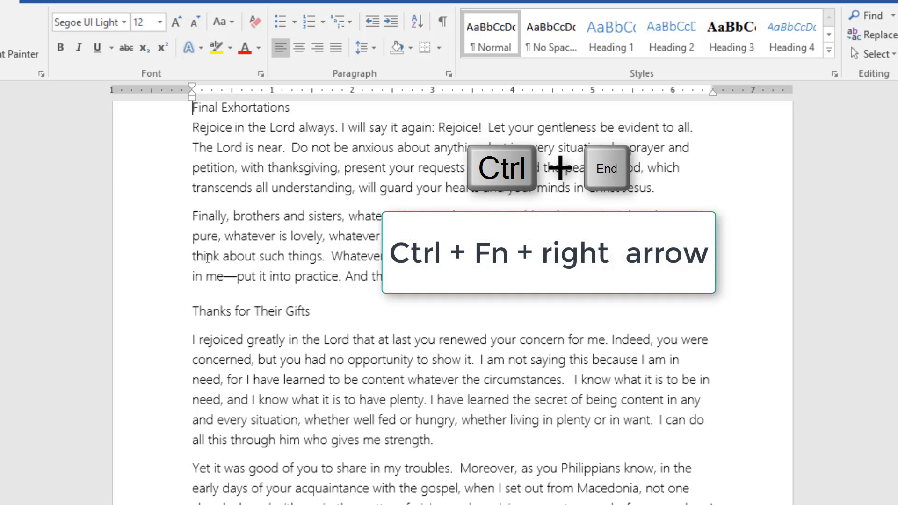
Step: Jump the cursor to the end of the document and back to its very beginning
key("ctrl+End")
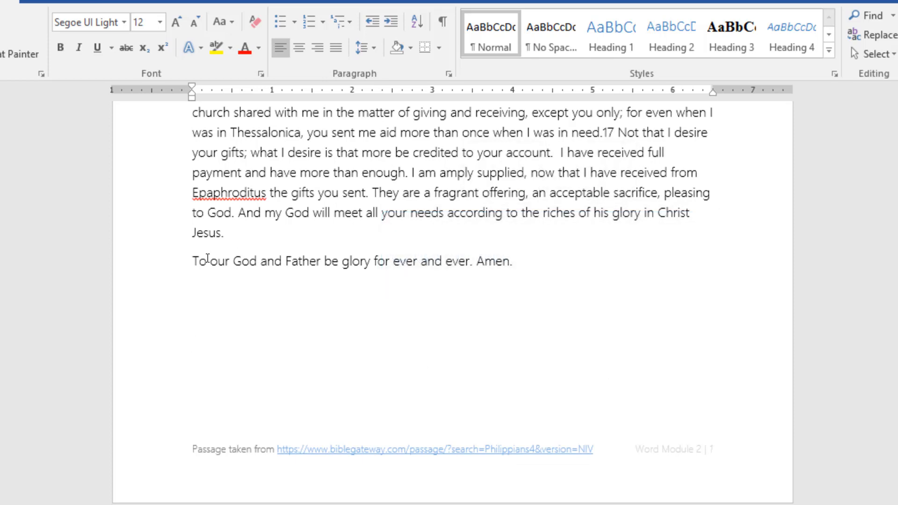
key("ctrl+Home")
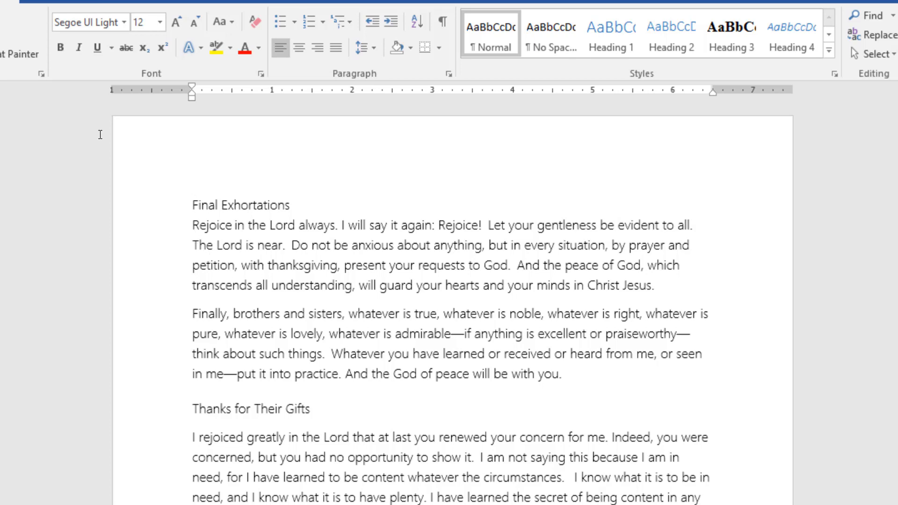
Step: Select the text from "Rejoice in the Lord" through "I am not saying", and replace that selection with just the word "brothers"
left_click_drag(192, 226, 568, 463)
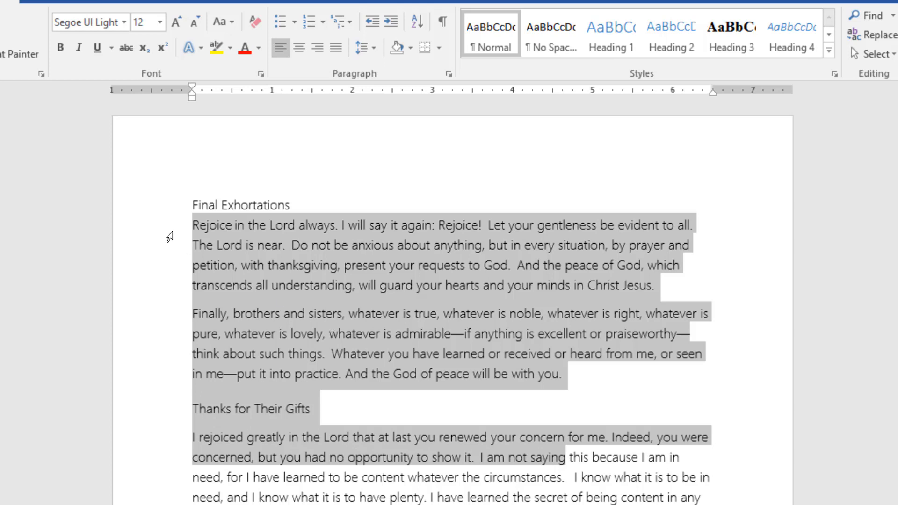
left_click(254, 244)
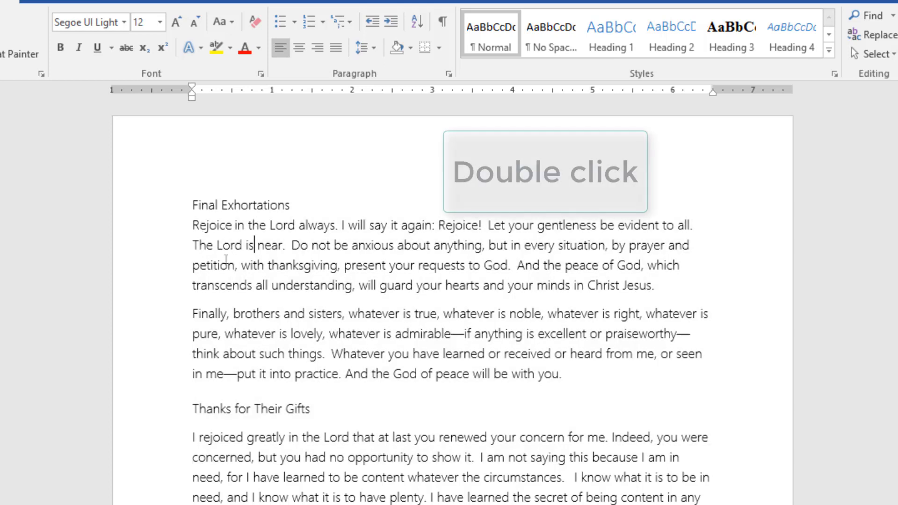
left_click(220, 225)
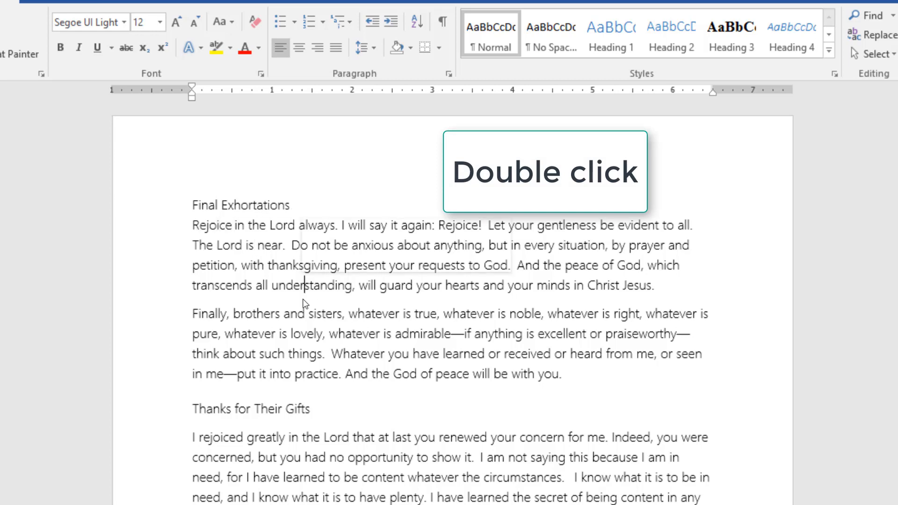
double_click(269, 323)
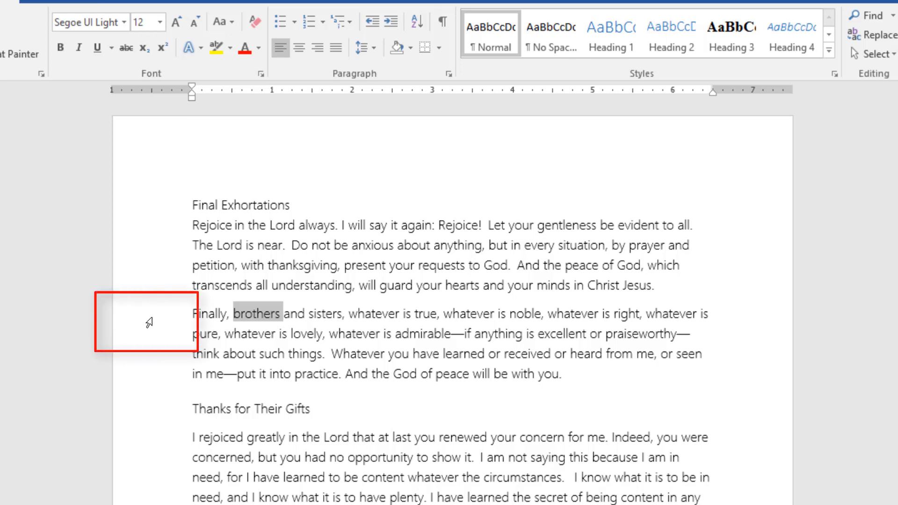
Step: Select the first line of the paragraph beginning "Finally, brothers and sisters", and after clearing it select that paragraph's entire first sentence
left_click(149, 323)
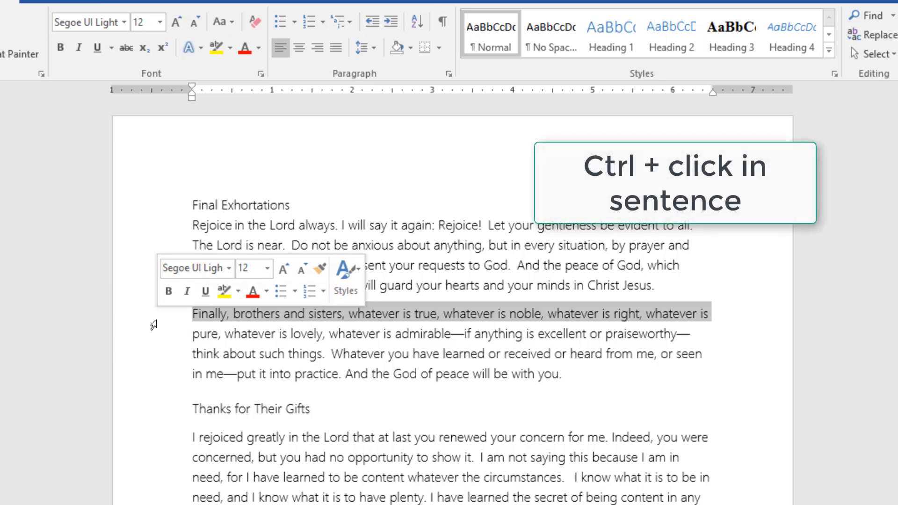
left_click(194, 318)
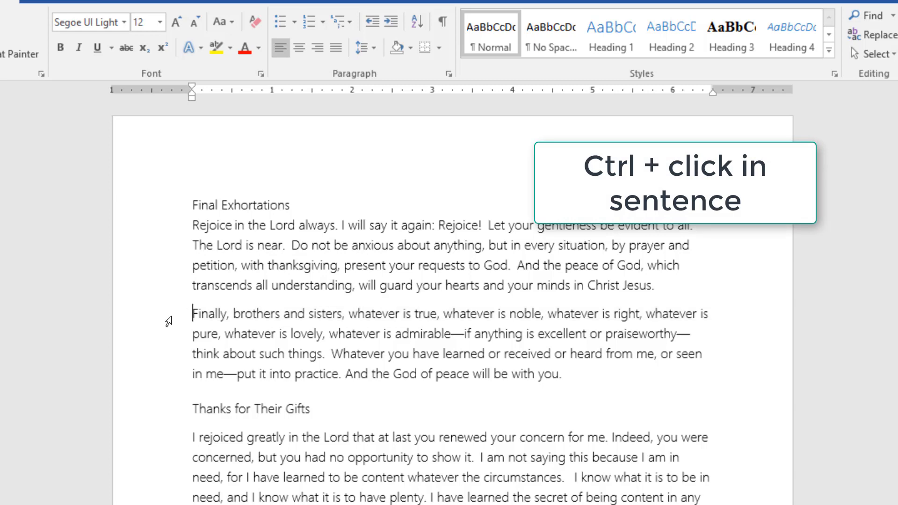
left_click(242, 332, "ctrl")
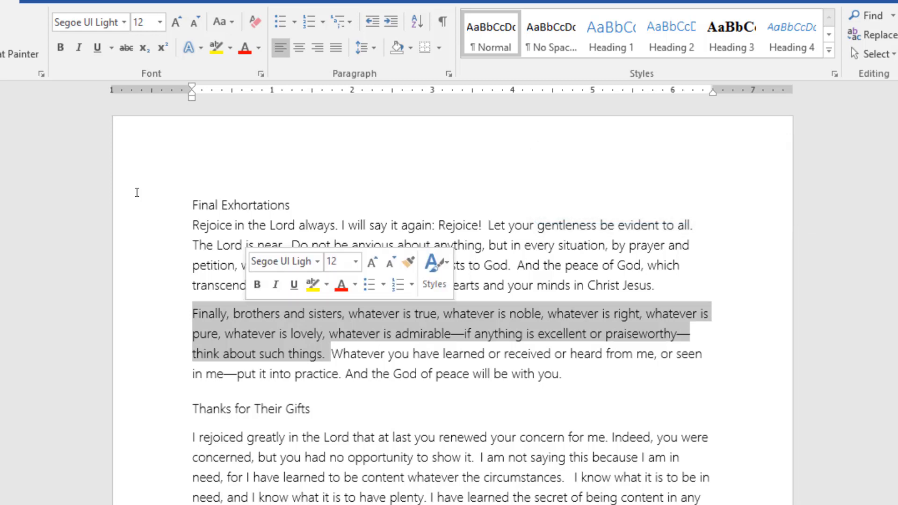
Step: Select the whole paragraph beginning "Rejoice in the Lord", reduce the selection to its first line, and extend it over all four lines
triple_click(224, 245)
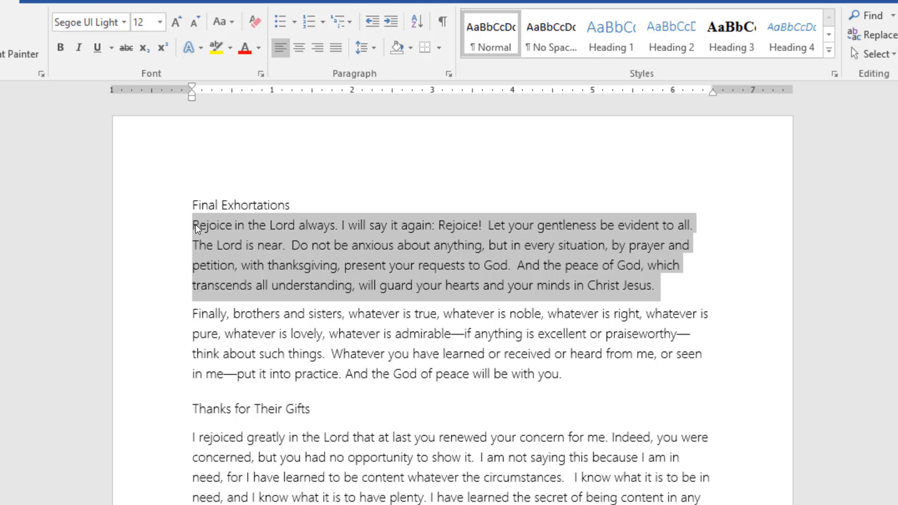
left_click(171, 229)
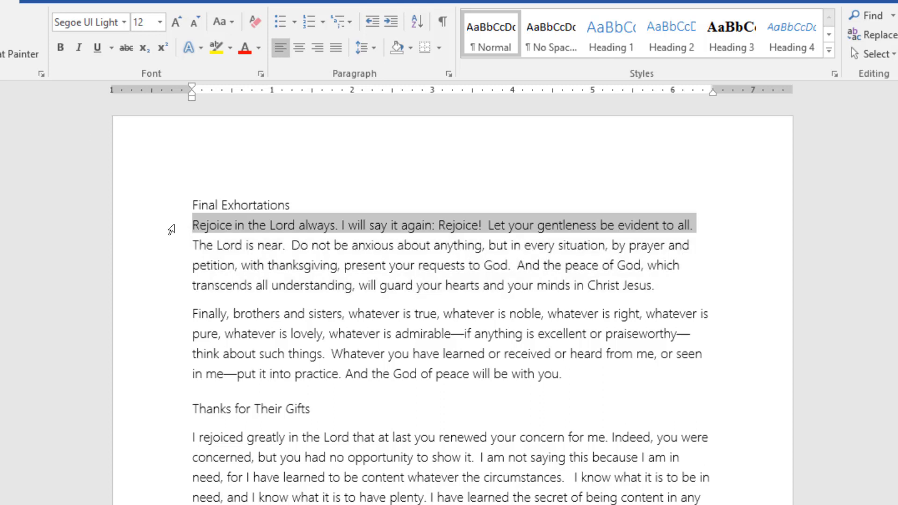
left_click_drag(172, 231, 199, 297)
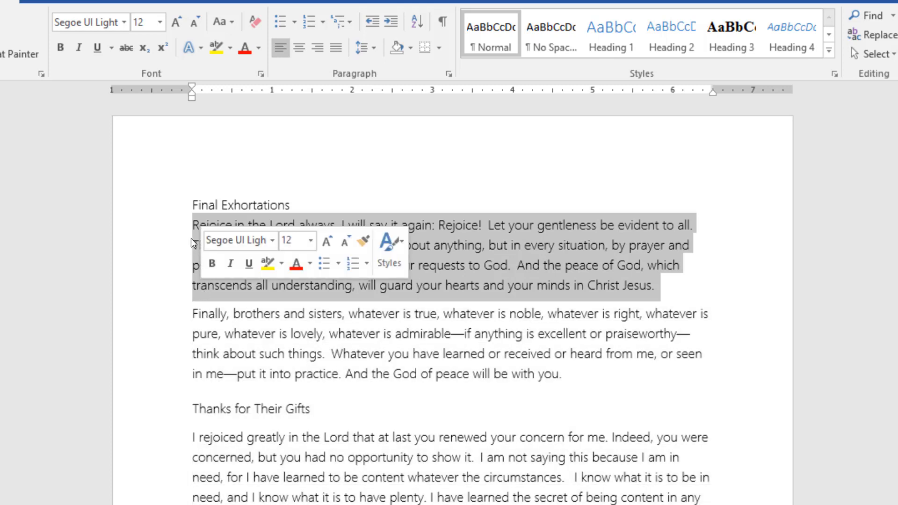
Step: Select the continuous block of text from "Rejoice in the Lord" through "who gives me strength." and check the extent of the selection
left_click(192, 224)
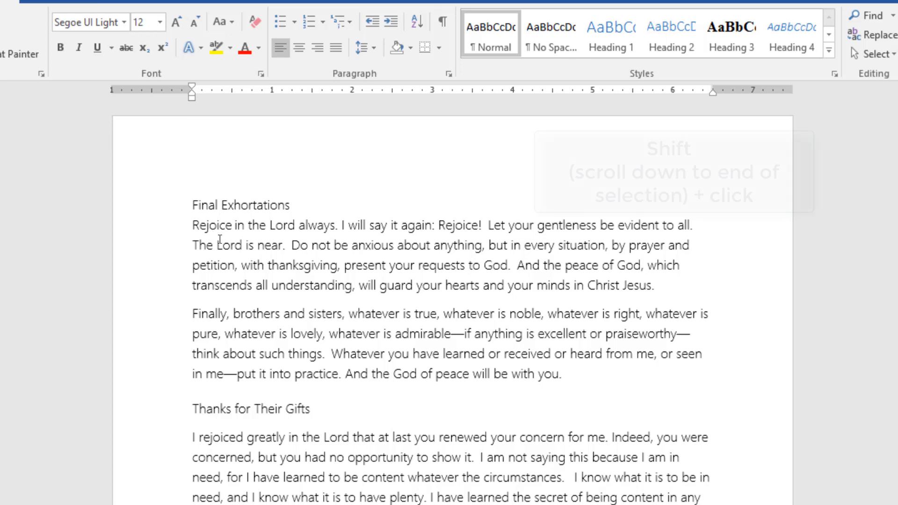
scroll(294, 315, "down", 3)
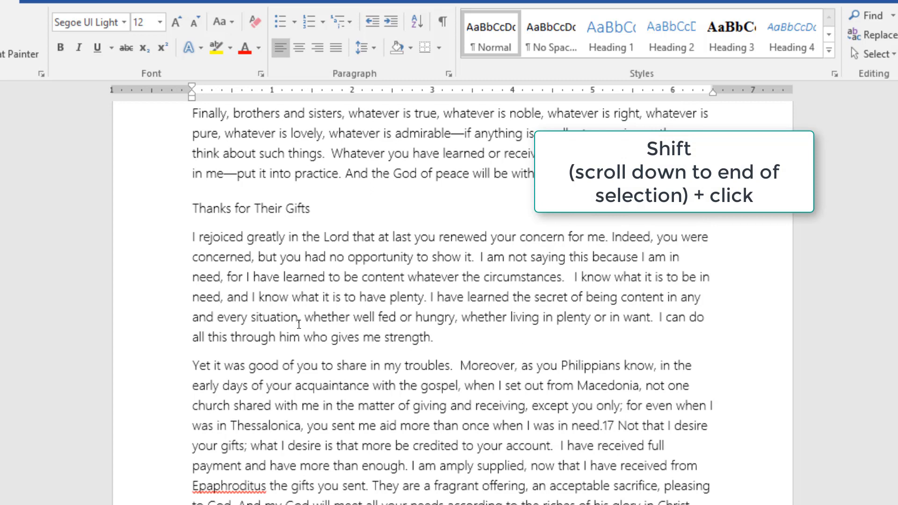
left_click(436, 337, "shift")
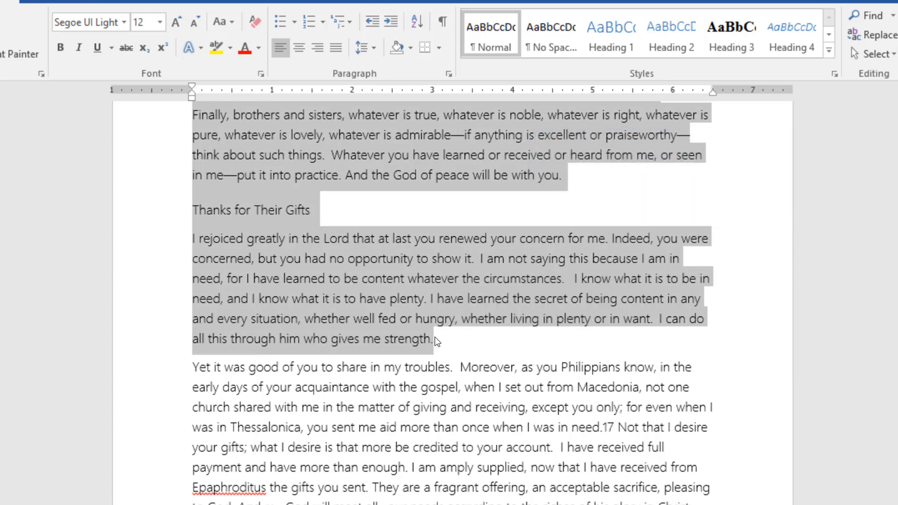
scroll(434, 335, "up", 4)
scroll(434, 335, "down", 4)
scroll(302, 224, "up", 3)
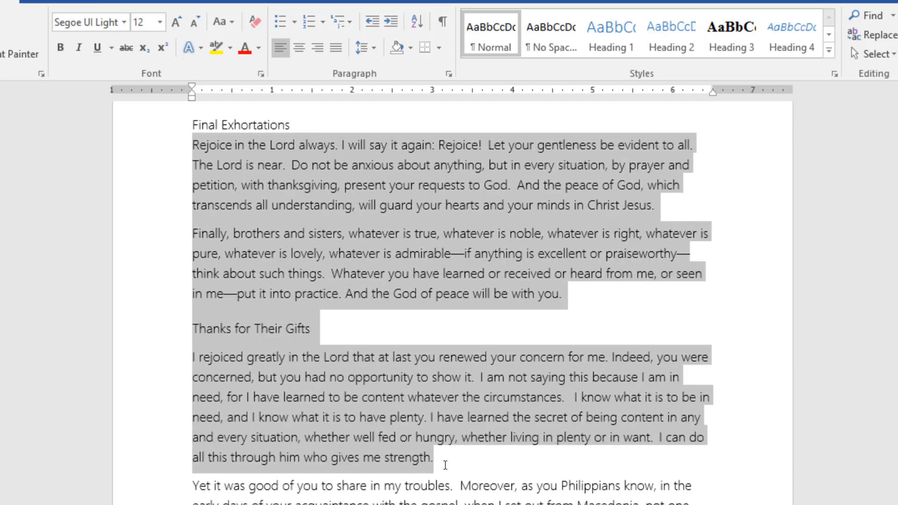
Step: Select the entire document, and clear the selection by returning the cursor to the document's beginning
key("ctrl+a")
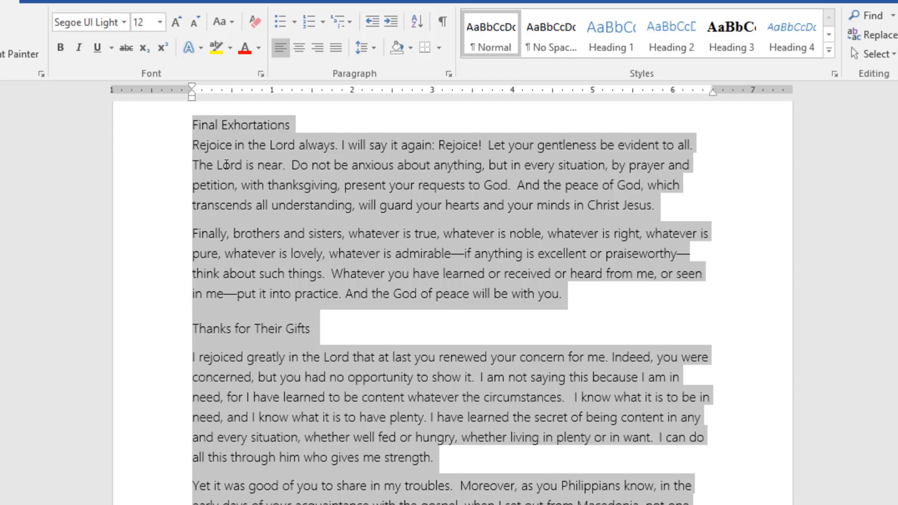
key("ctrl+Home")
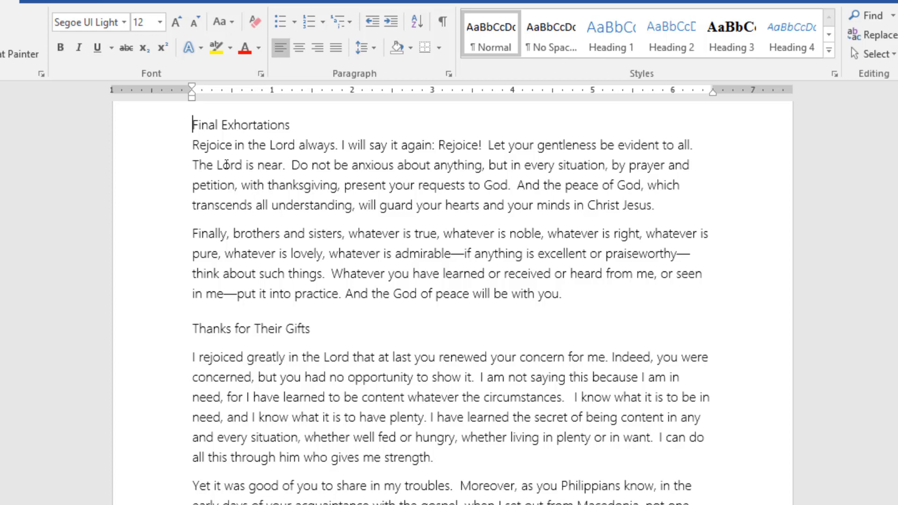
Step: Delete the word "Final" from the first heading letter by letter, working forward from its start
key("Delete")
key("Delete")
key("Delete")
key("Delete")
key("Delete")
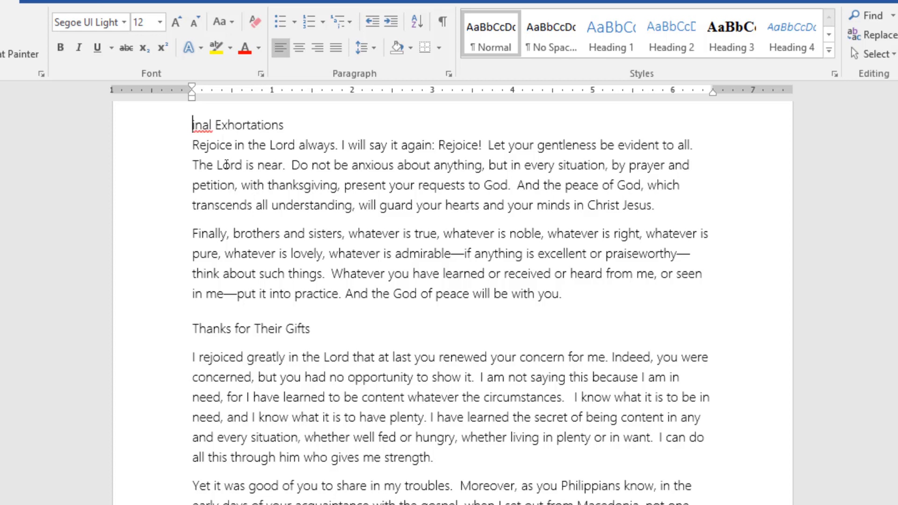
key("Delete")
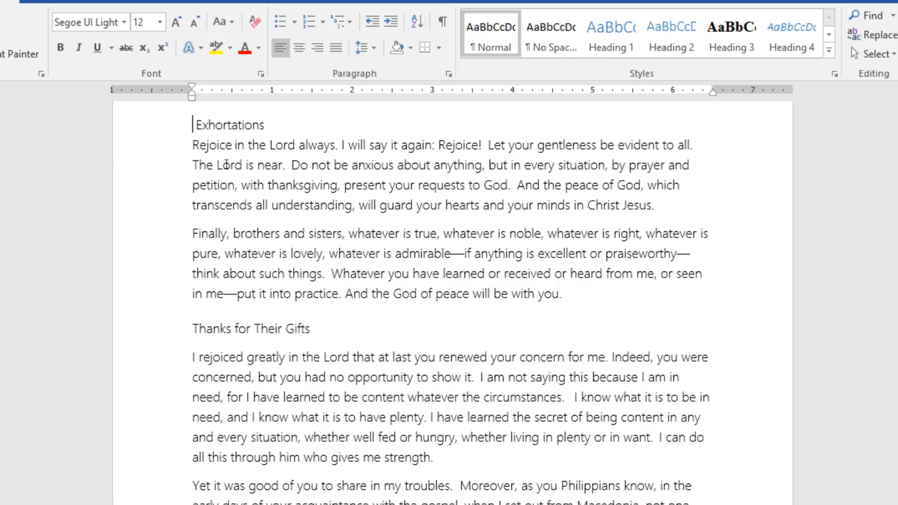
Step: Place the cursor within the heading word "Exhortations" and delete several characters backward
key("Right")
key("Right")
key("Right")
key("Right")
key("Right")
key("Right")
key("Right")
key("Right")
key("Right")
key("Right")
key("Right")
key("Right")
key("Right")
key("Right")
key("Right")
key("Left")
key("Left")
key("BackSpace")
key("BackSpace")
key("BackSpace")
key("BackSpace")
key("BackSpace")
key("BackSpace")
key("BackSpace")
Step: Undo the character deletions until the full heading "Final Exhortations" is restored
key("ctrl+z")
key("ctrl+z")
key("ctrl+z")
key("ctrl+z")
key("ctrl+z")
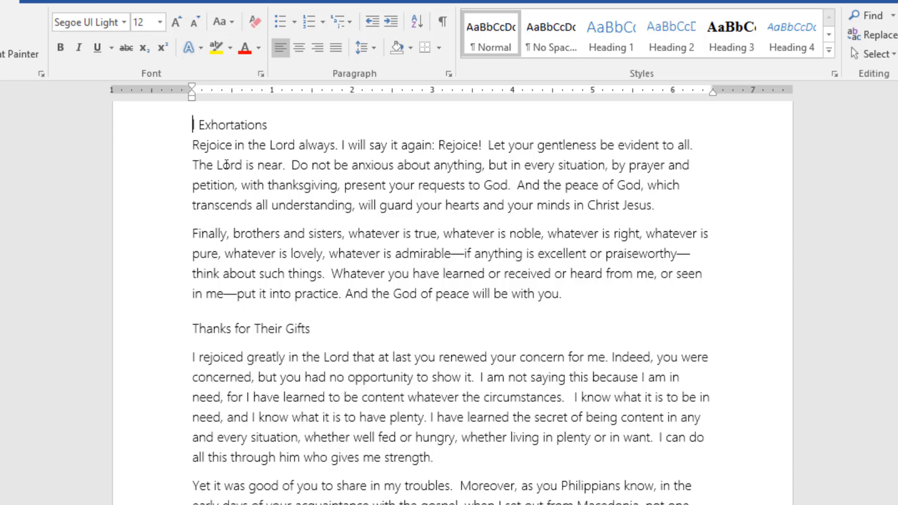
key("ctrl+z")
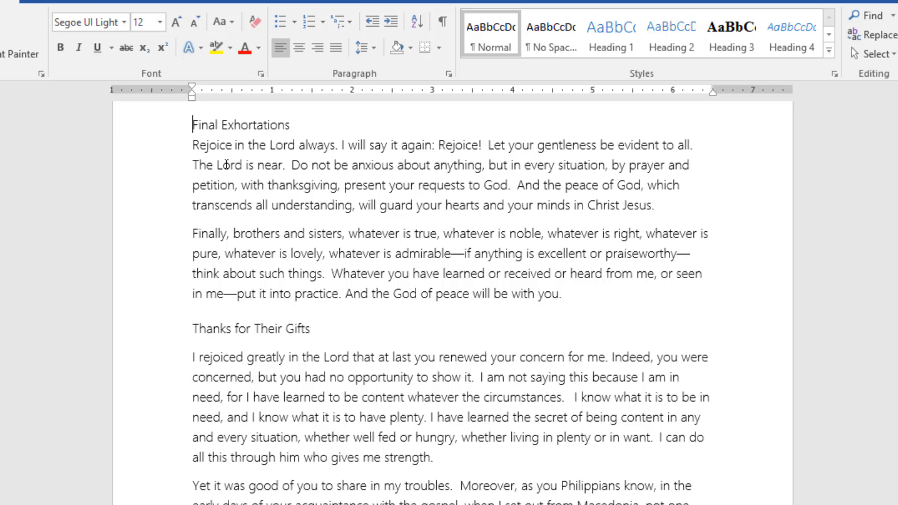
Step: Delete the heading "Final Exhortations" one whole word at a time, working backward from its end
key("ctrl+BackSpace")
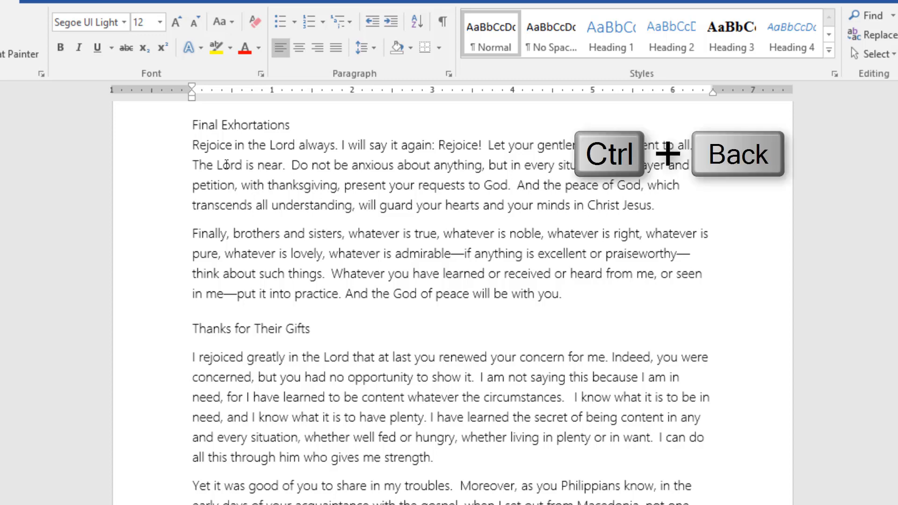
key("Down")
key("Left")
key("ctrl+BackSpace")
key("ctrl+BackSpace")
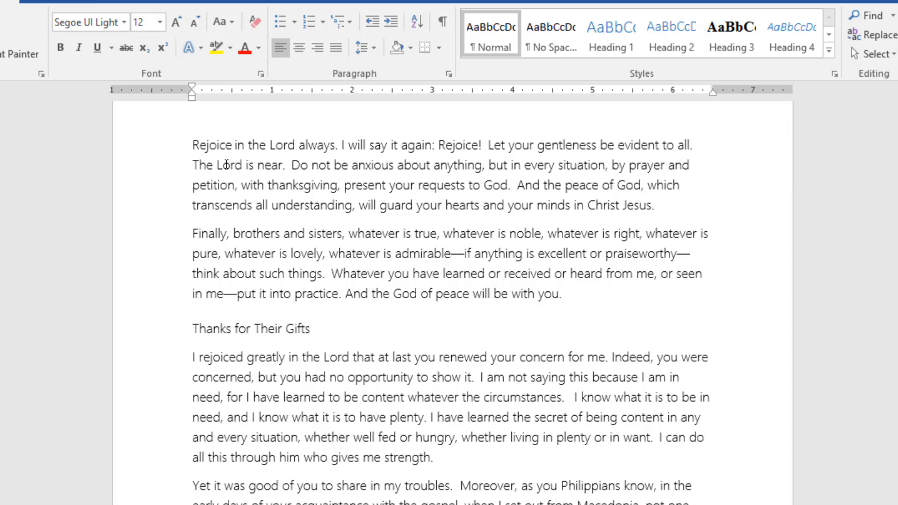
Step: Delete the words "Rejoice in the Lord" from the start of the first paragraph, one whole word at a time
key("Down")
key("ctrl+Delete")
key("ctrl+Delete")
key("ctrl+Delete")
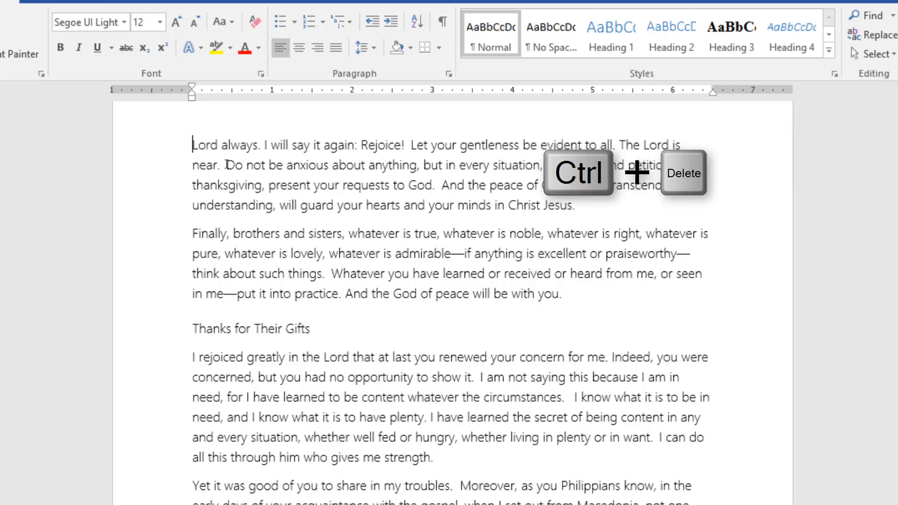
key("ctrl+Delete")
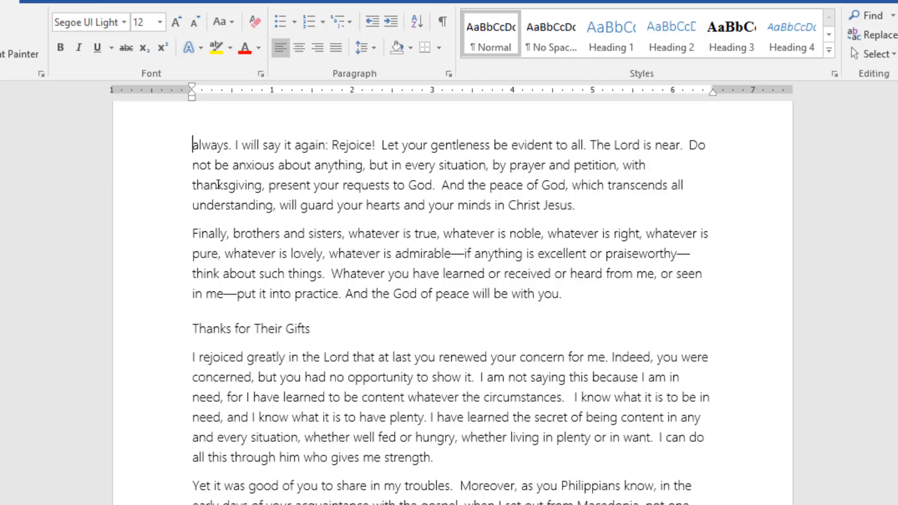
Step: Cut the word "thanksgiving" from the first paragraph, undo the cut, and delete the selected word instead
double_click(217, 185)
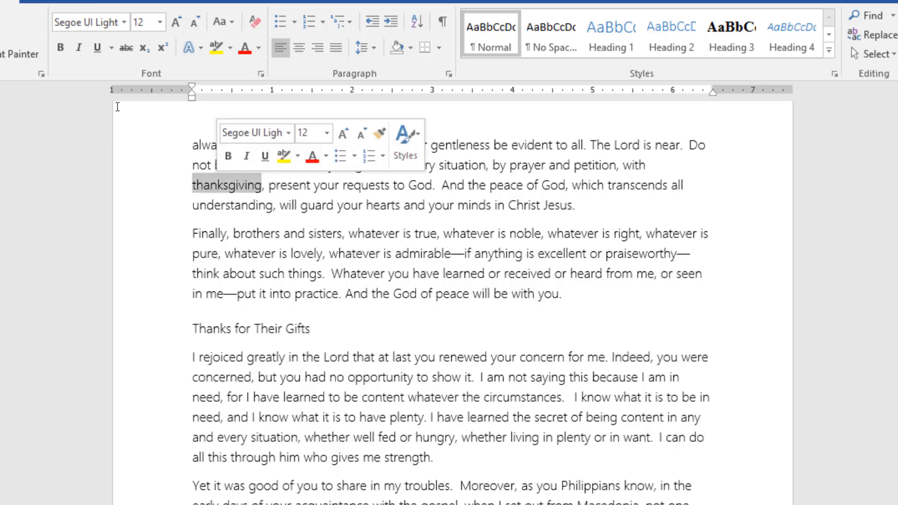
key("ctrl+x")
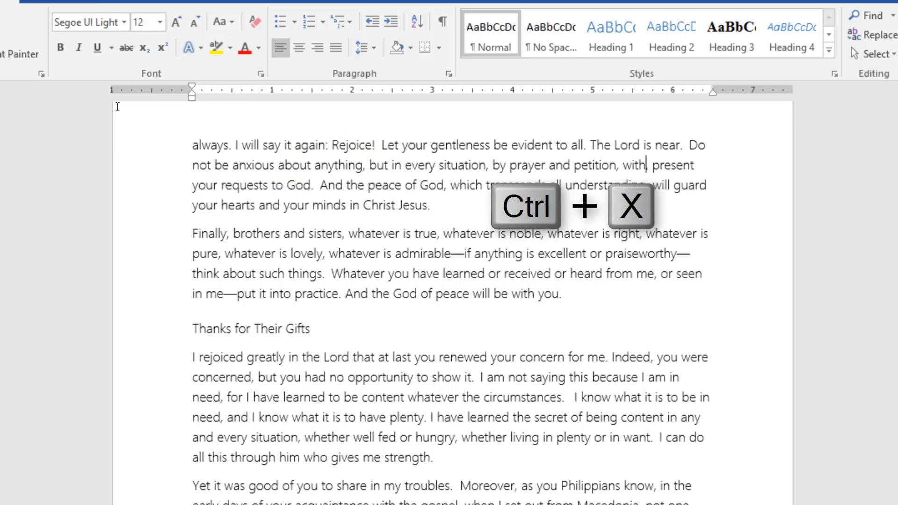
key("ctrl+z")
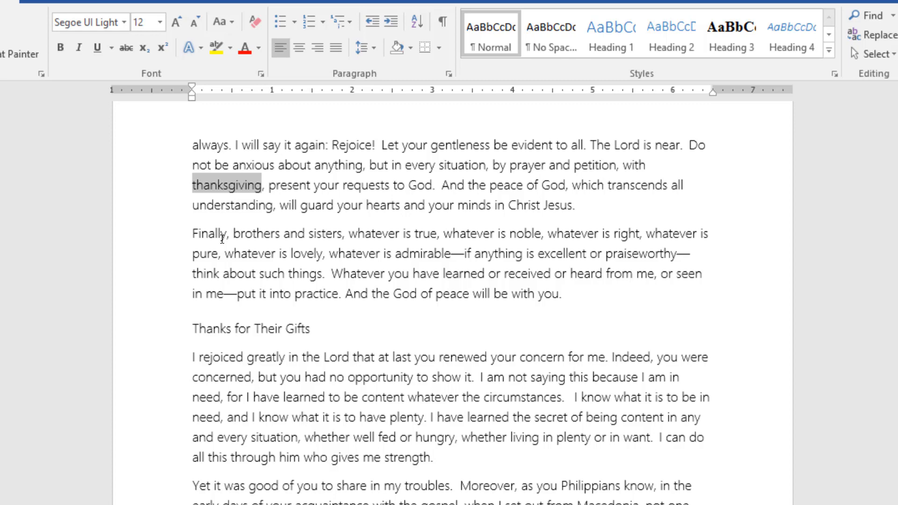
key("Delete")
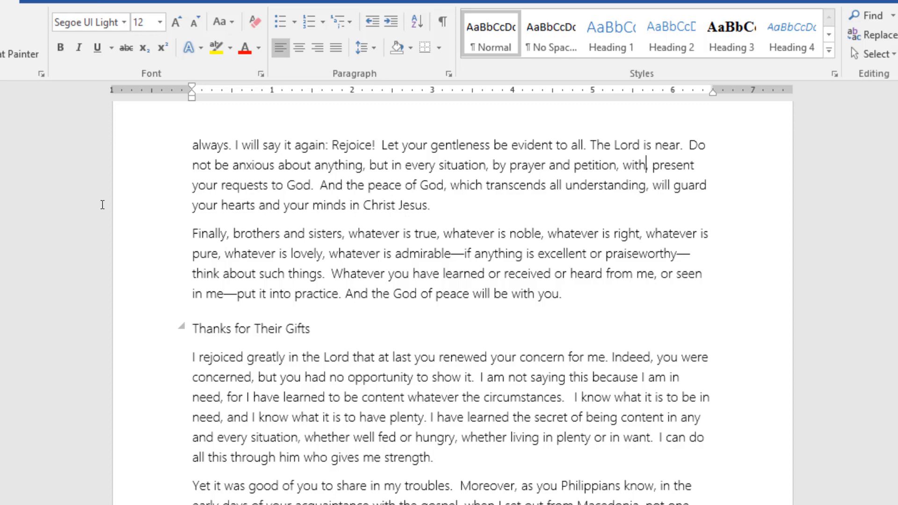
Step: Paste the word "thanksgiving" before the heading "Thanks for Their Gifts" and before "all this through him who gives me strength"
left_click(194, 329)
key("ctrl+v")
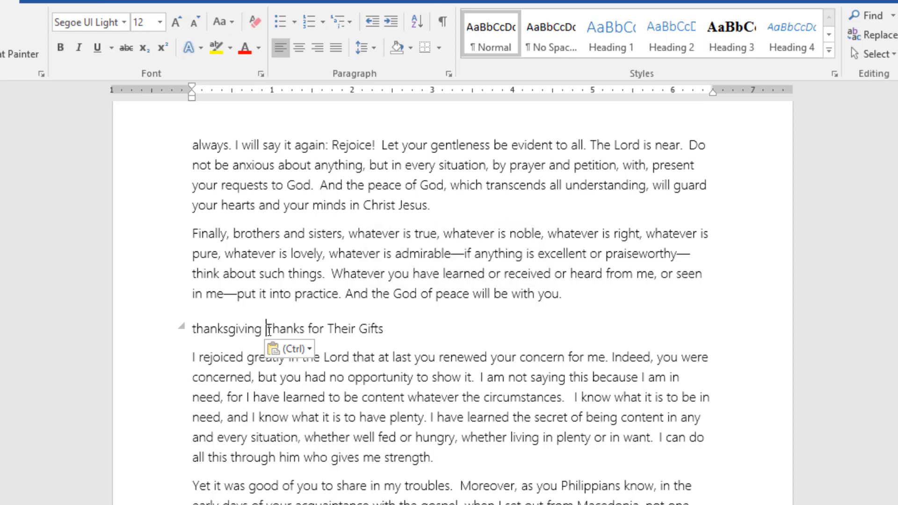
left_click(193, 457)
key("ctrl+v")
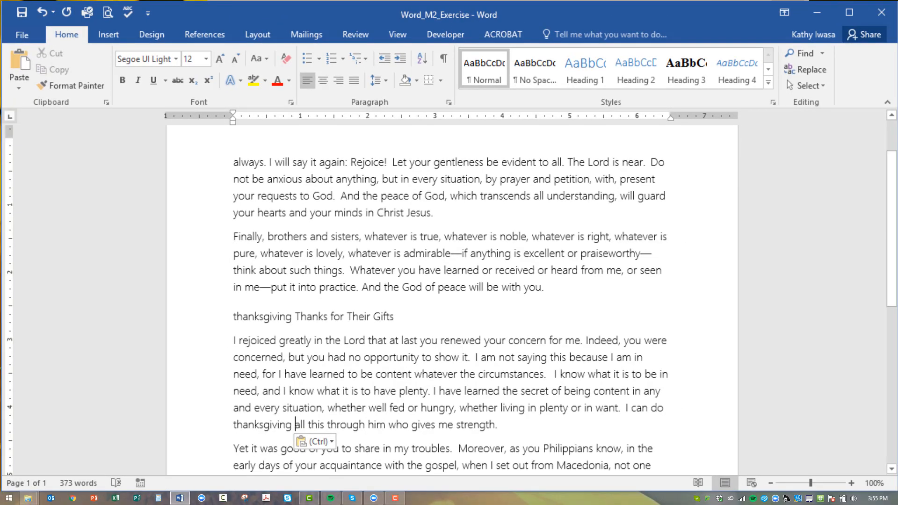
Step: Paste "thanksgiving" three more times before "all this through him", keeping the source formatting for the last one
left_click(18, 47)
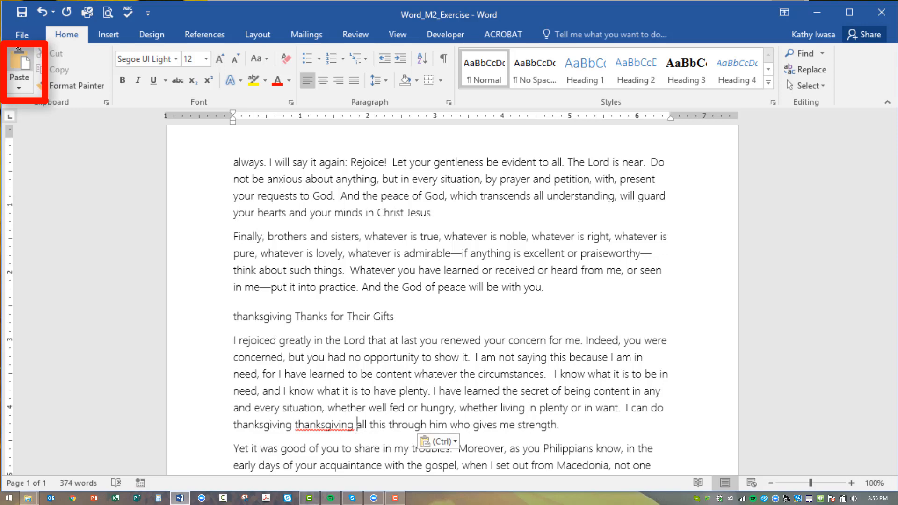
left_click(21, 61)
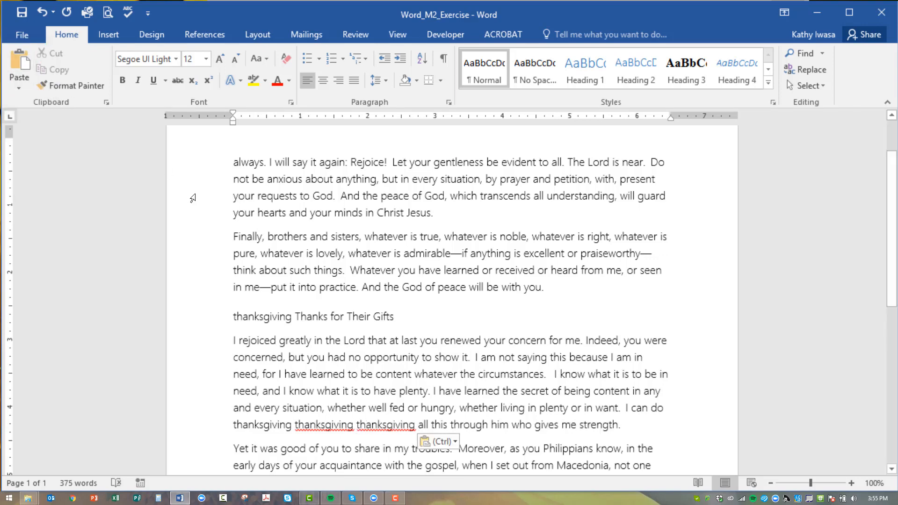
right_click(417, 423)
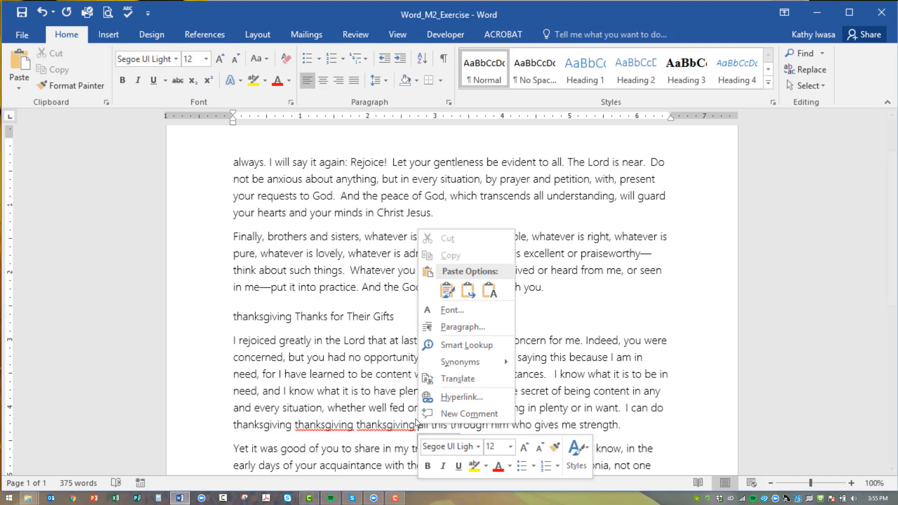
left_click(447, 290)
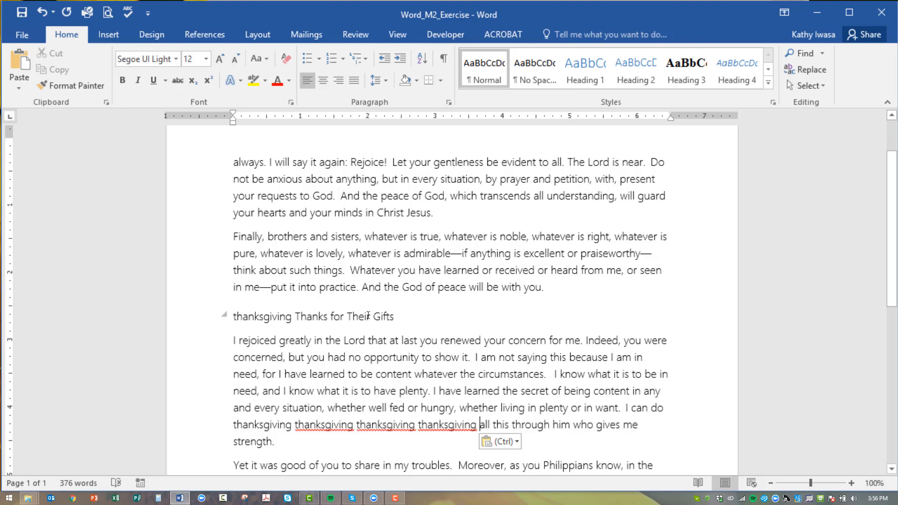
Step: Move the whole "Finally, brothers and sisters" paragraph in front of the "Yet it was good of you" paragraph and undo the move
scroll(369, 316, "up", 2)
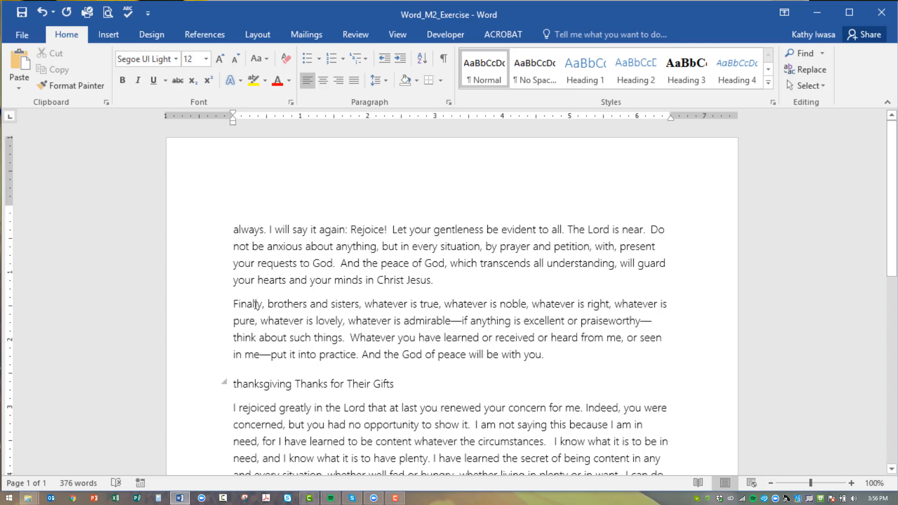
triple_click(253, 304)
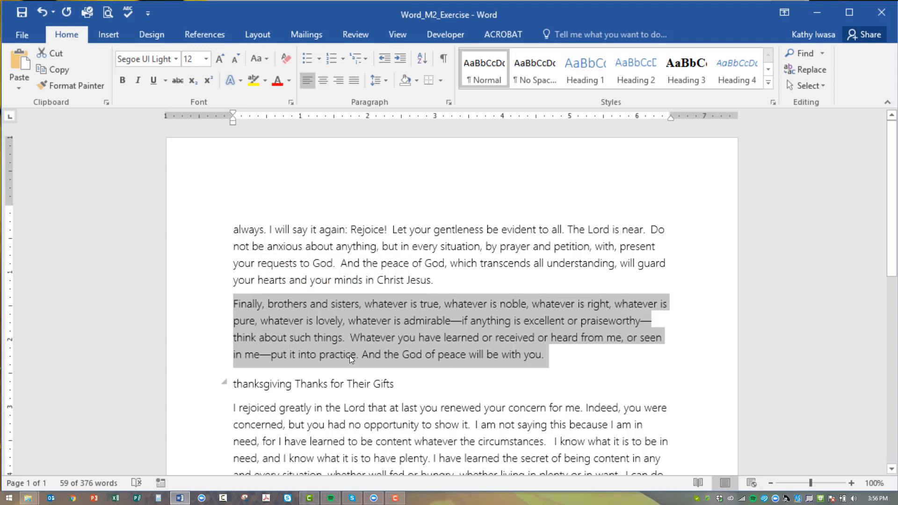
scroll(349, 355, "down", 2)
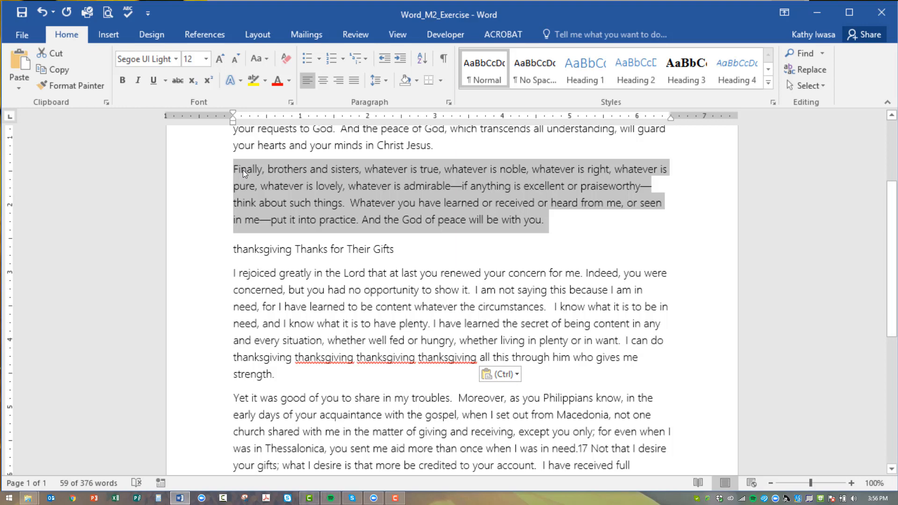
left_click_drag(241, 170, 234, 397)
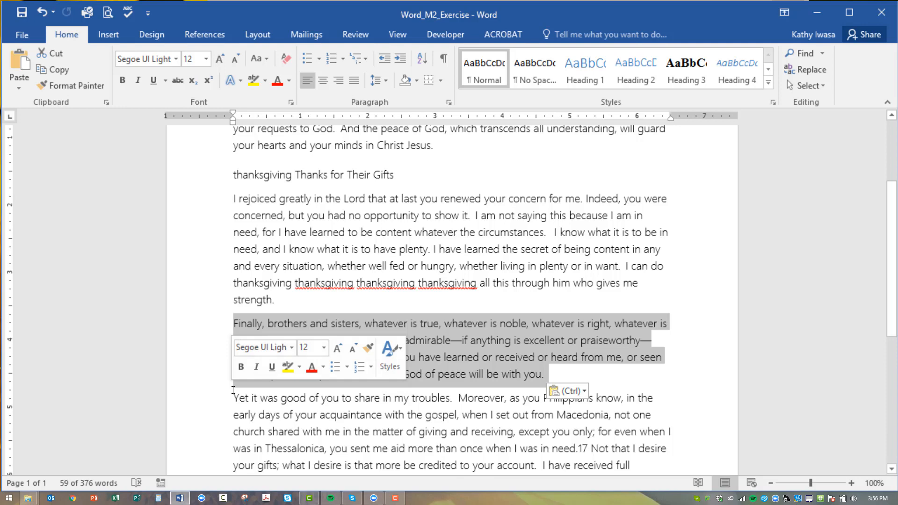
key("ctrl+z")
Step: Paste a copy of the "Finally, brothers and sisters" paragraph before "Yet it was good of you" and undo the last two pastes
right_click(248, 172)
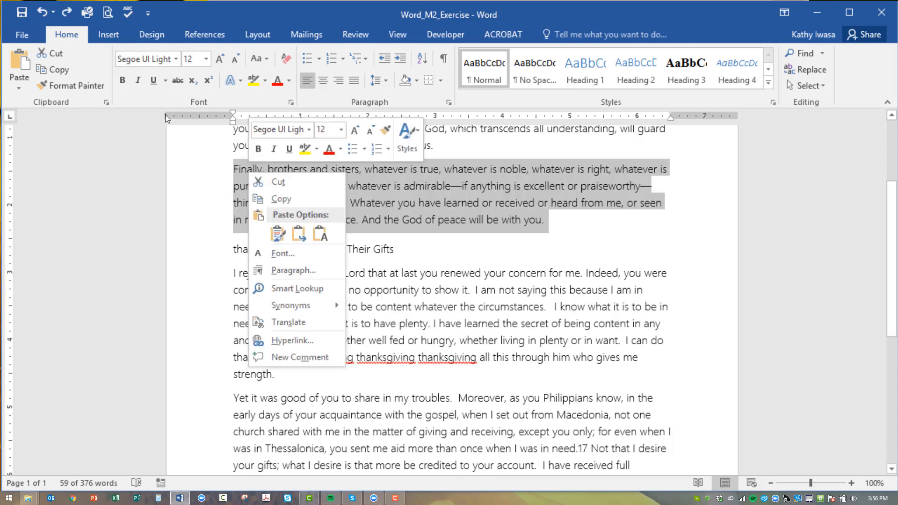
left_click(271, 200)
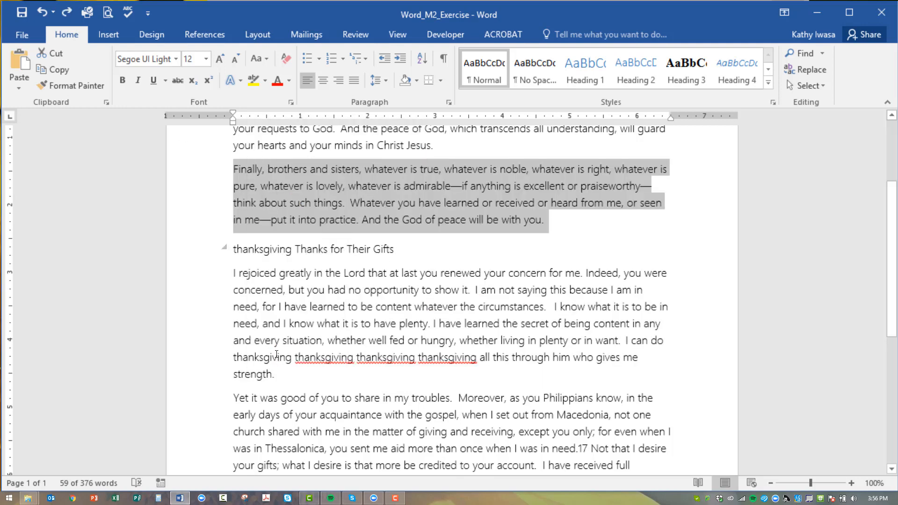
left_click(236, 374)
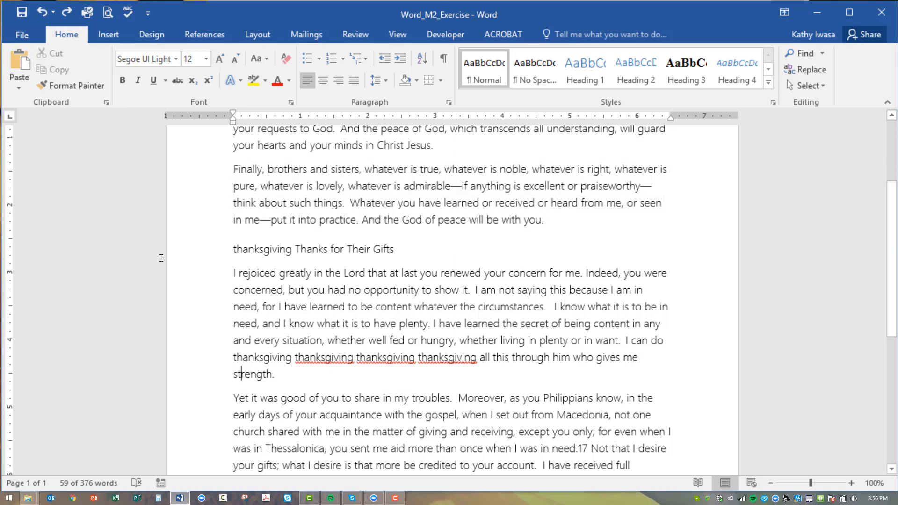
left_click(234, 398)
right_click(234, 399)
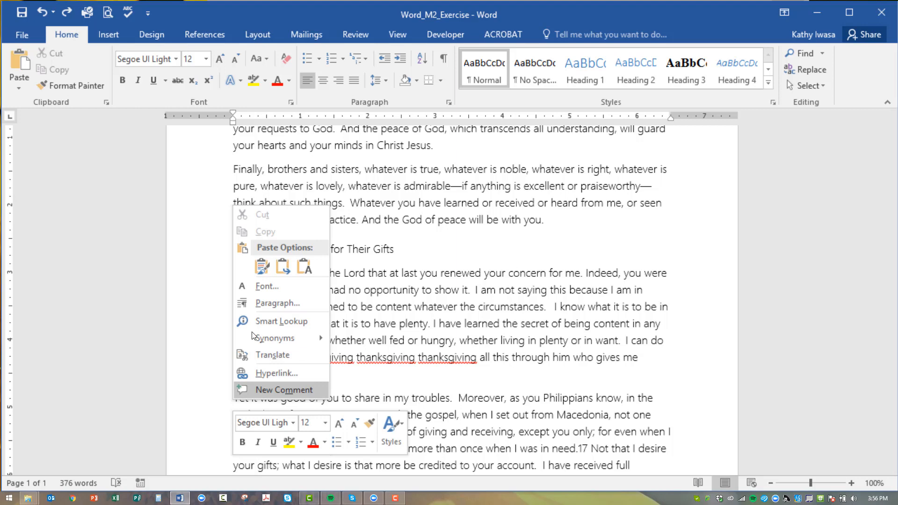
left_click(263, 267)
key("ctrl+z")
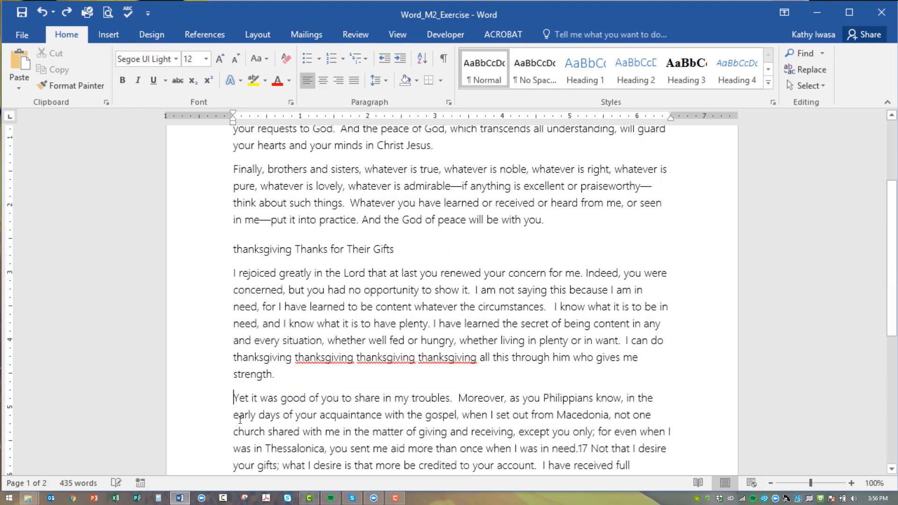
key("ctrl+z")
Step: Duplicate the whole "Finally, brothers and sisters" paragraph directly before the paragraph starting "Yet it was good of you"
scroll(259, 266, "up", 3)
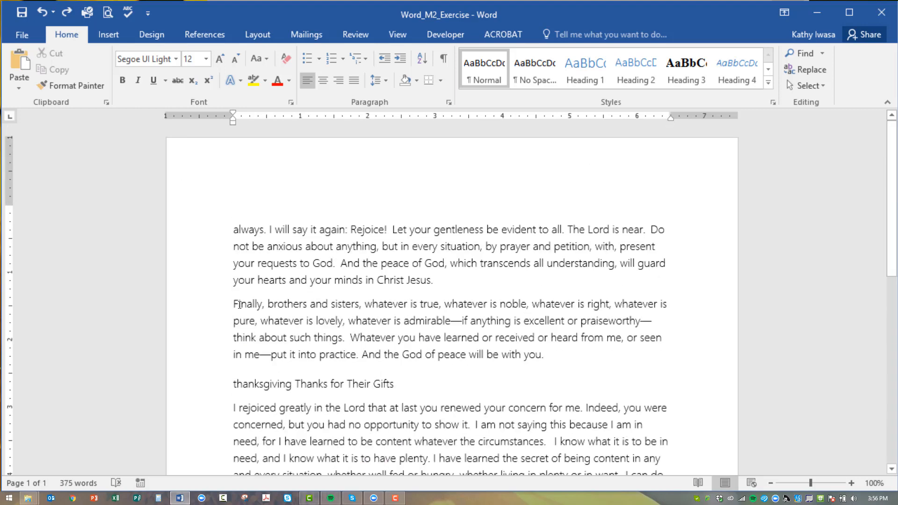
left_click(233, 304)
triple_click(244, 322)
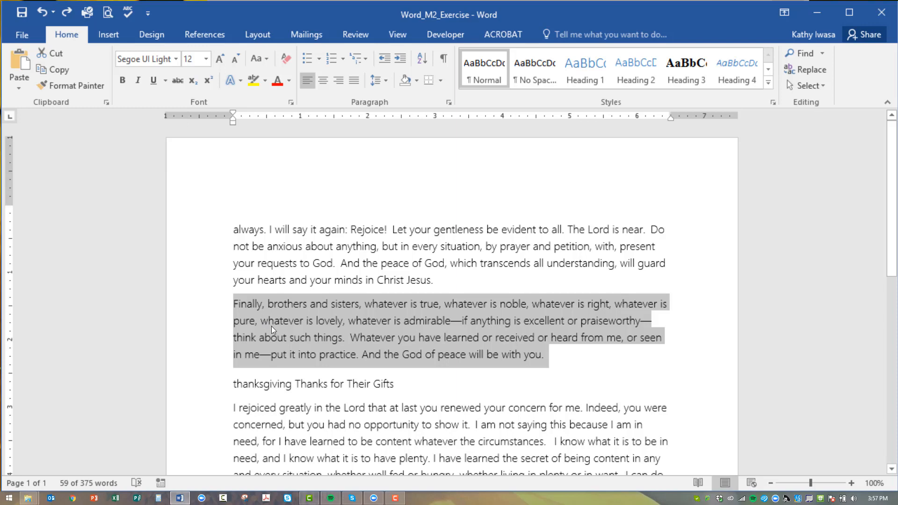
scroll(271, 327, "down", 3)
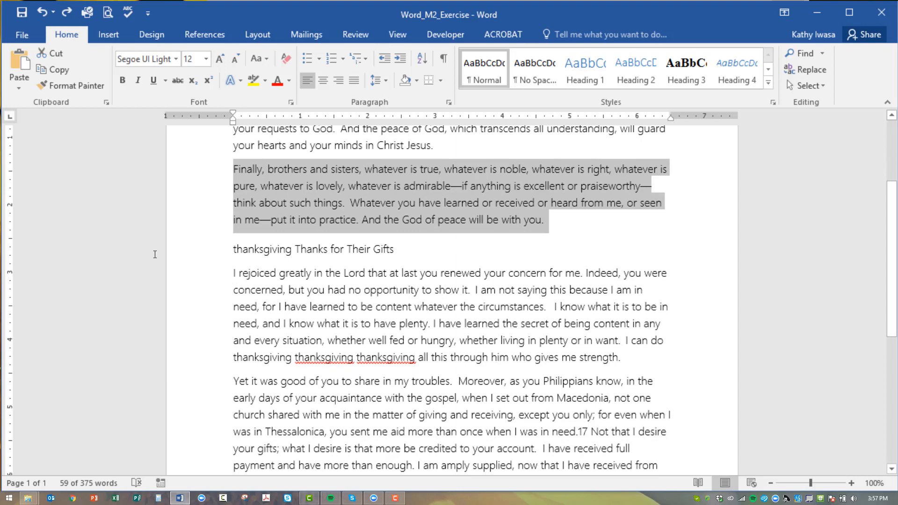
left_click(234, 378)
key("ctrl+v")
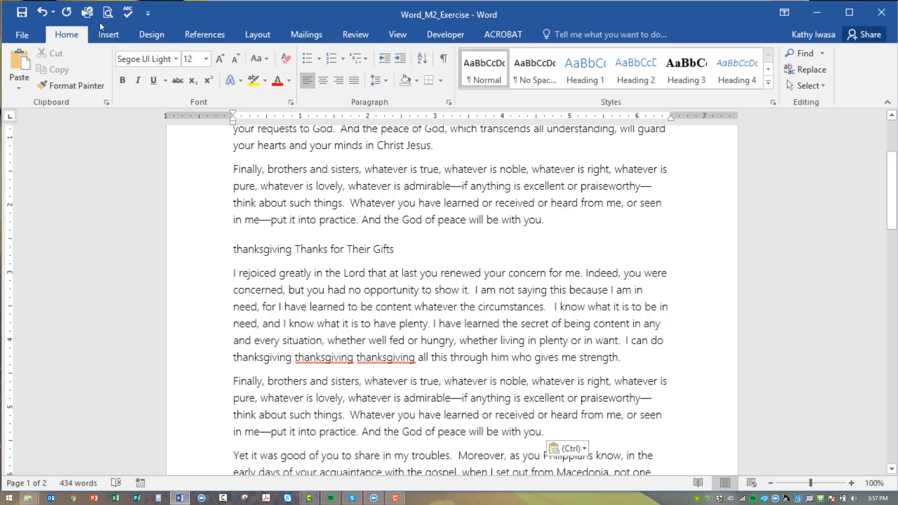
Step: Undo all recorded actions in one go, back through the earliest Cut in the undo history
left_click(52, 12)
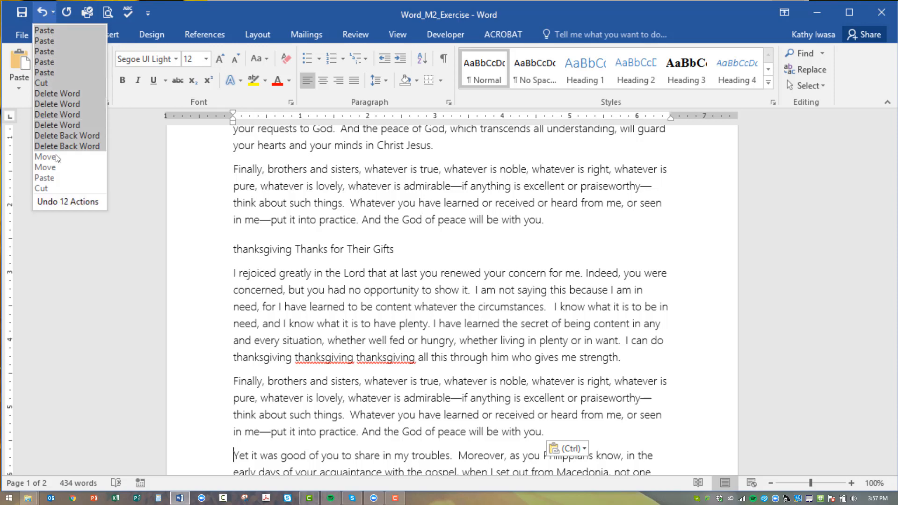
left_click(50, 191)
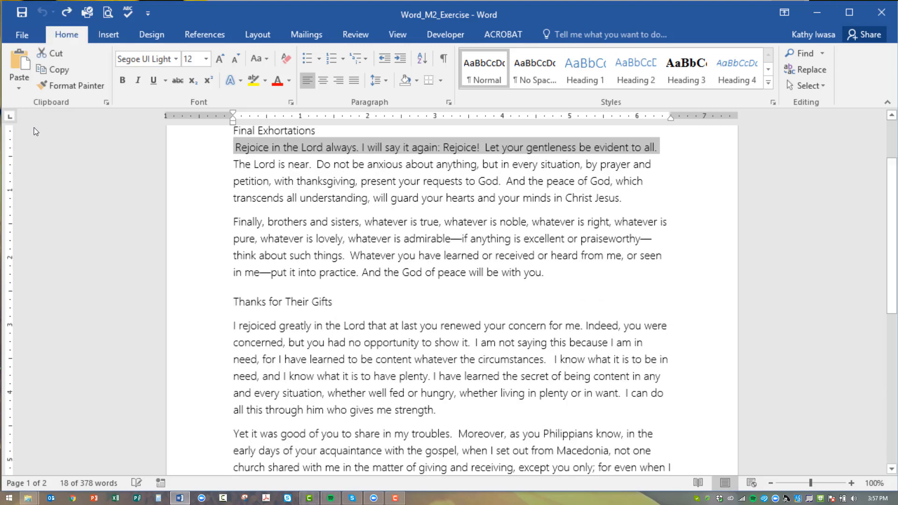